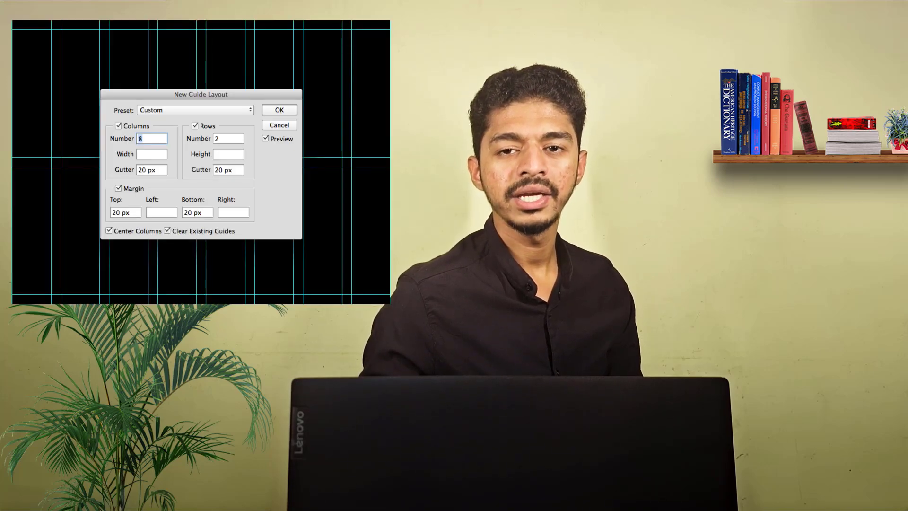
- Nudge the guide column count up and then back down with the arrow keys
{"action": "key", "text": "Up"}
{"action": "key", "text": "Up"}
{"action": "key", "text": "Up"}
{"action": "key", "text": "Up"}
{"action": "key", "text": "Up"}
{"action": "key", "text": "Up"}
{"action": "key", "text": "Up"}
{"action": "key", "text": "Up"}
{"action": "key", "text": "Up"}
{"action": "key", "text": "Up"}
{"action": "key", "text": "Up"}
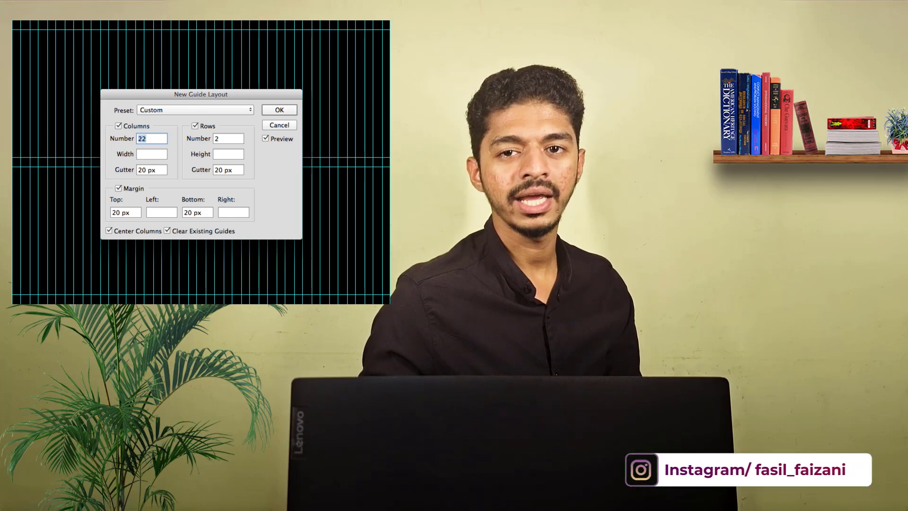
{"action": "key", "text": "Down"}
{"action": "key", "text": "Down"}
{"action": "key", "text": "Down"}
{"action": "key", "text": "Down"}
{"action": "key", "text": "Down"}
{"action": "key", "text": "Down"}
{"action": "key", "text": "Down"}
{"action": "key", "text": "Down"}
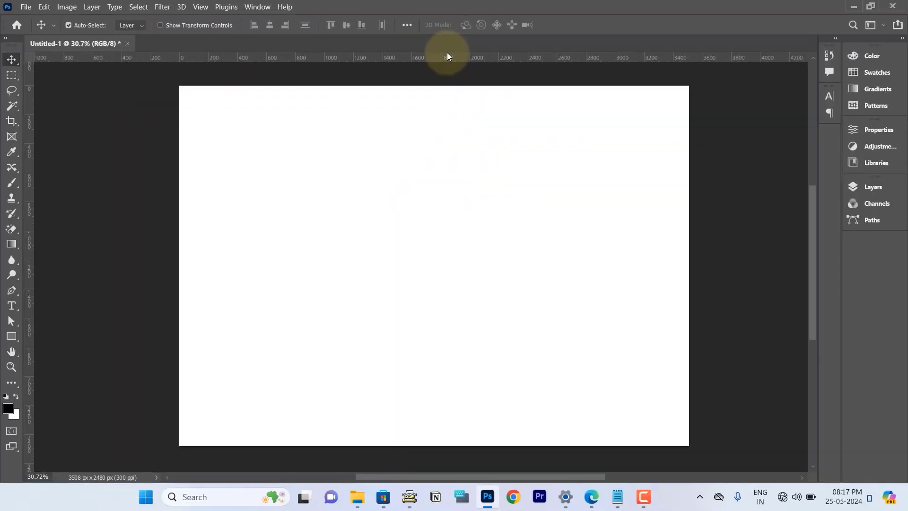
{"action": "key", "text": "ctrl"}
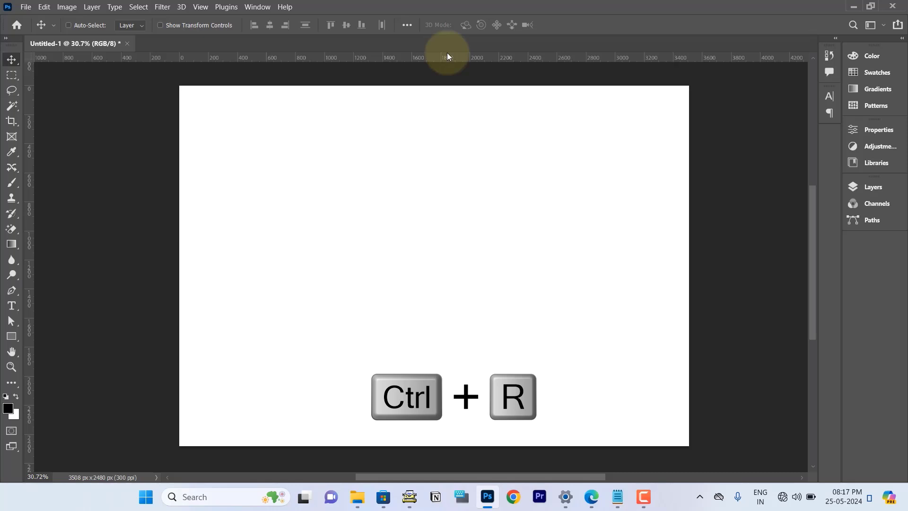
{"action": "key", "text": "ctrl+r"}
{"action": "key", "text": "ctrl+r"}
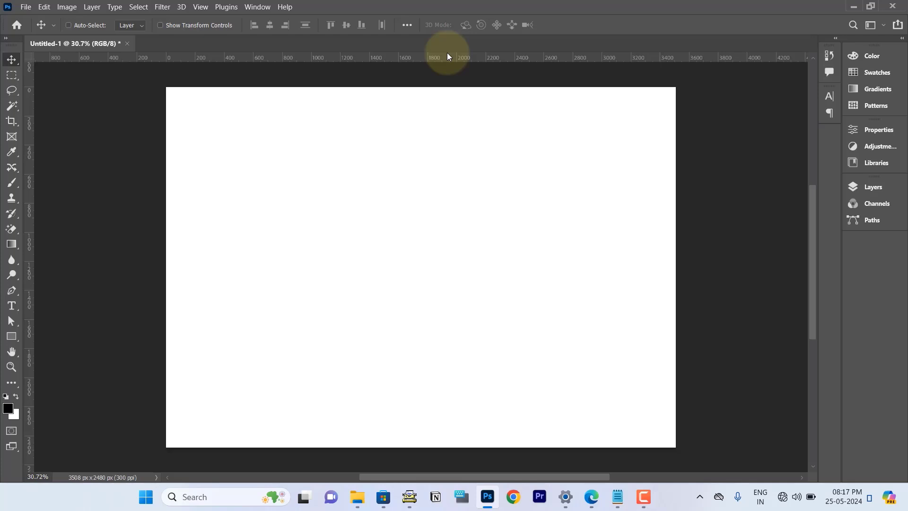
{"action": "key", "text": "ctrl+r"}
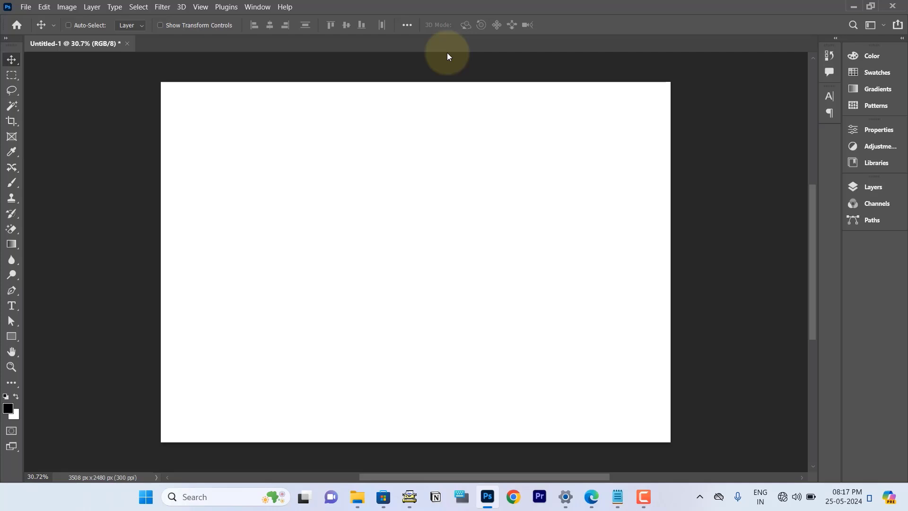
{"action": "key", "text": "ctrl+r"}
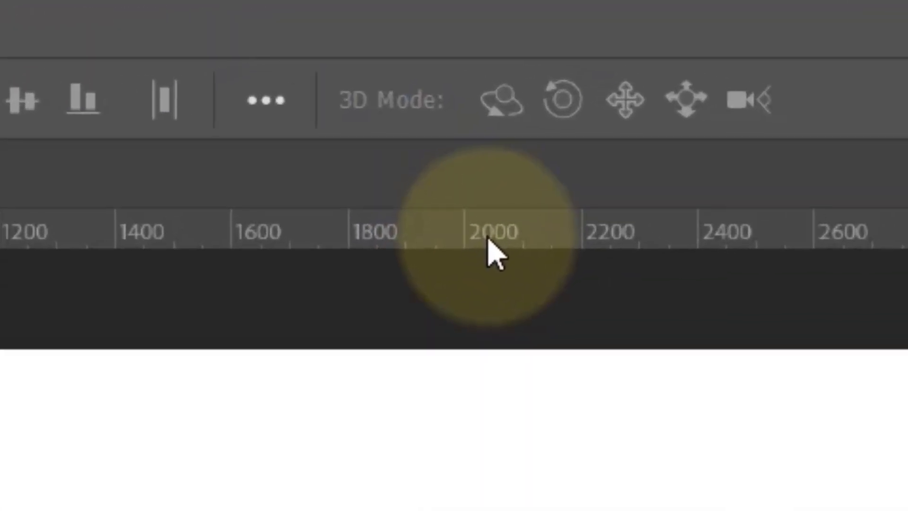
- Place one horizontal guide near the canvas top and one vertical guide near the right edge
{"action": "mouse_move", "coordinate": [488, 237]}
{"action": "left_mouse_down"}
{"action": "mouse_move", "coordinate": [545, 120]}
{"action": "mouse_move", "coordinate": [541, 169]}
{"action": "left_mouse_up"}
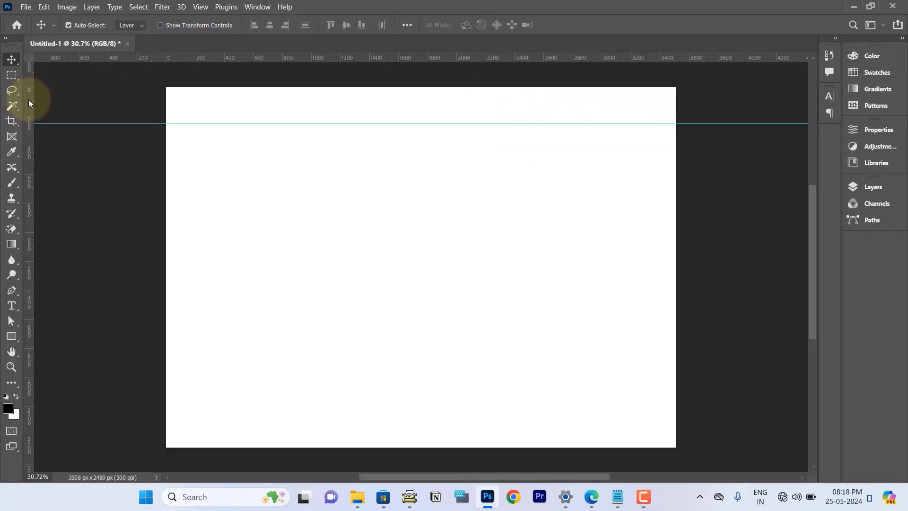
{"action": "mouse_move", "coordinate": [29, 99]}
{"action": "left_mouse_down"}
{"action": "mouse_move", "coordinate": [212, 116]}
{"action": "mouse_move", "coordinate": [637, 105]}
{"action": "left_mouse_up"}
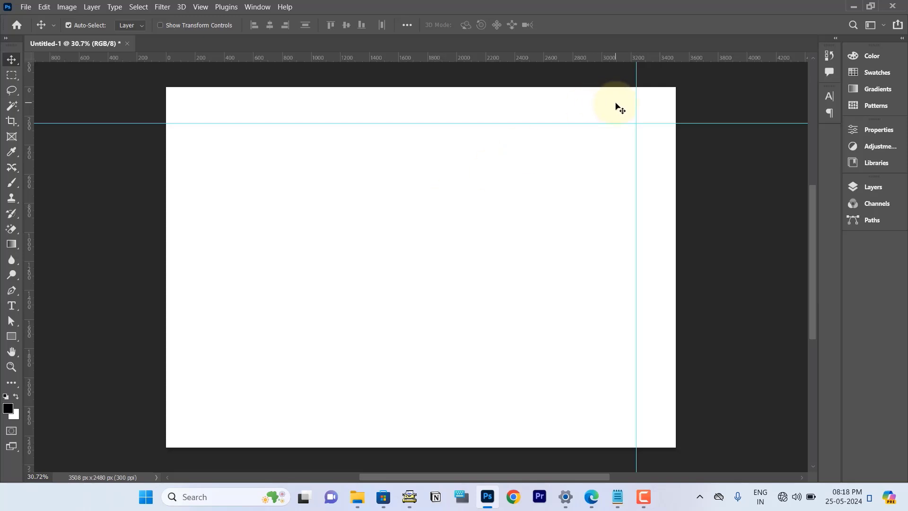
{"action": "key", "text": "ctrl"}
{"action": "key", "text": "ctrl+h"}
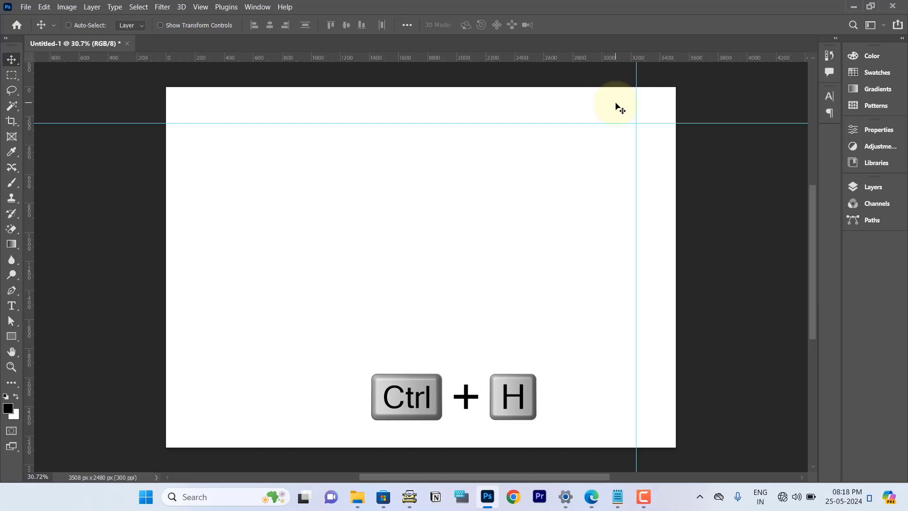
{"action": "key", "text": "ctrl+h"}
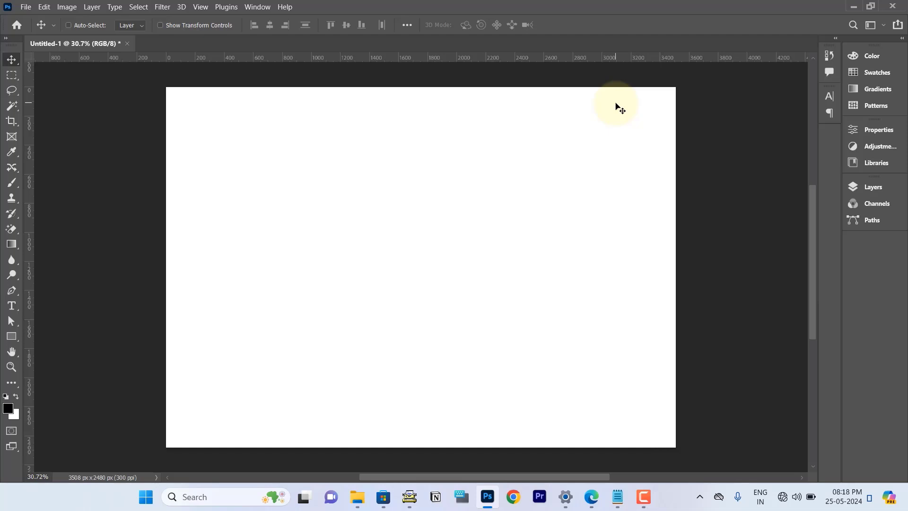
{"action": "key", "text": "ctrl+h"}
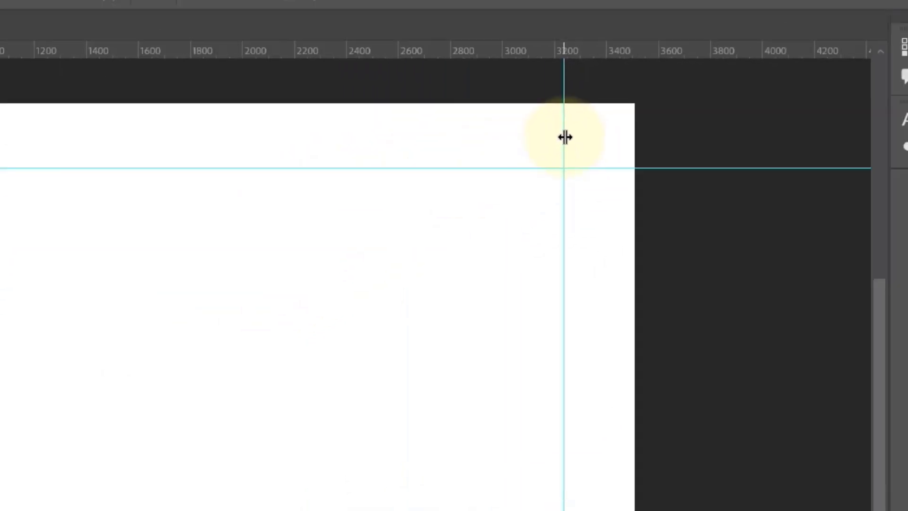
- Drag the vertical and horizontal guides back onto the rulers to delete both
{"action": "mouse_move", "coordinate": [310, 211]}
{"action": "left_mouse_down"}
{"action": "mouse_move", "coordinate": [599, 113]}
{"action": "mouse_move", "coordinate": [14, 211]}
{"action": "left_mouse_up"}
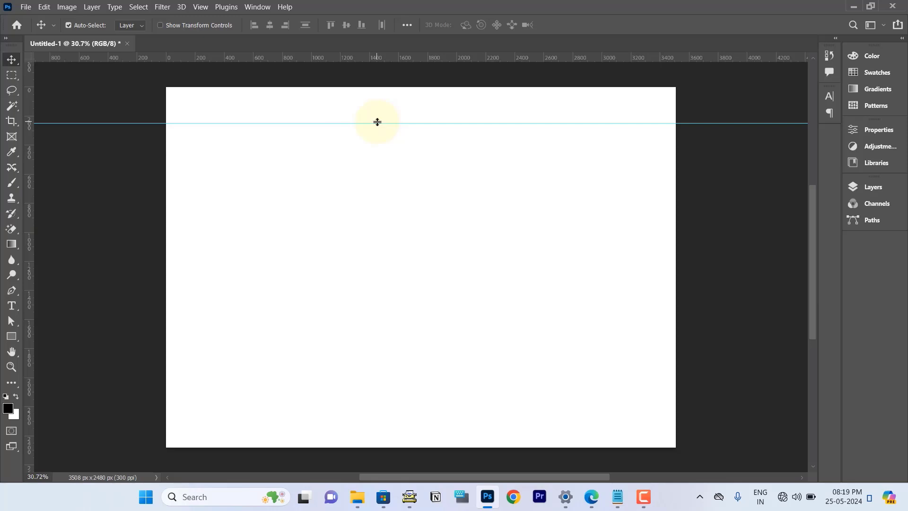
{"action": "left_click_drag", "start_coordinate": [377, 122], "coordinate": [461, 3]}
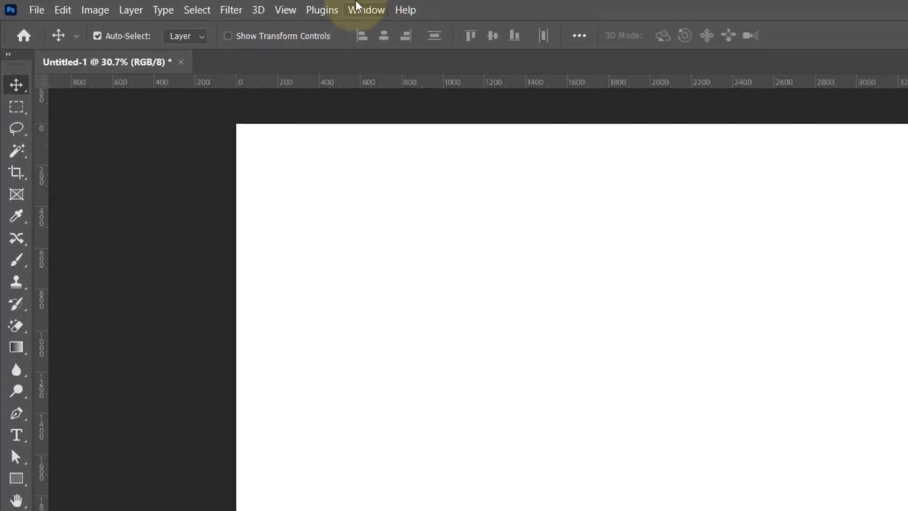
- Open New Guide Layout, toggle Preview off and on, and enable Columns (2 columns, 20 px gutter)
{"action": "left_click", "coordinate": [291, 11]}
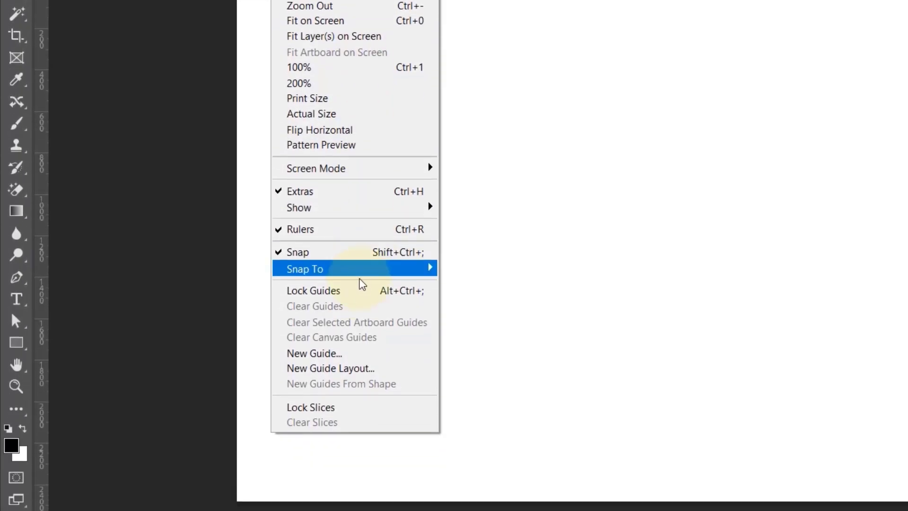
{"action": "left_click", "coordinate": [350, 367]}
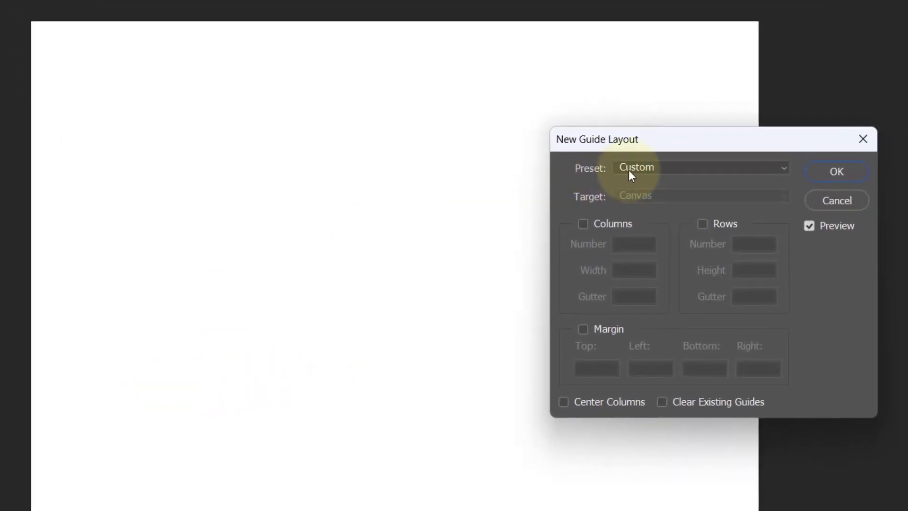
{"action": "left_click_drag", "start_coordinate": [685, 145], "coordinate": [713, 114]}
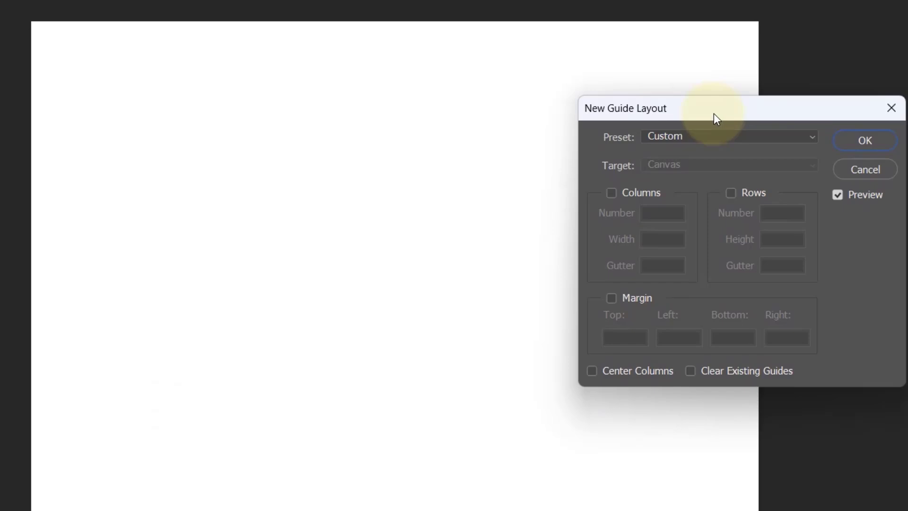
{"action": "left_click", "coordinate": [837, 198]}
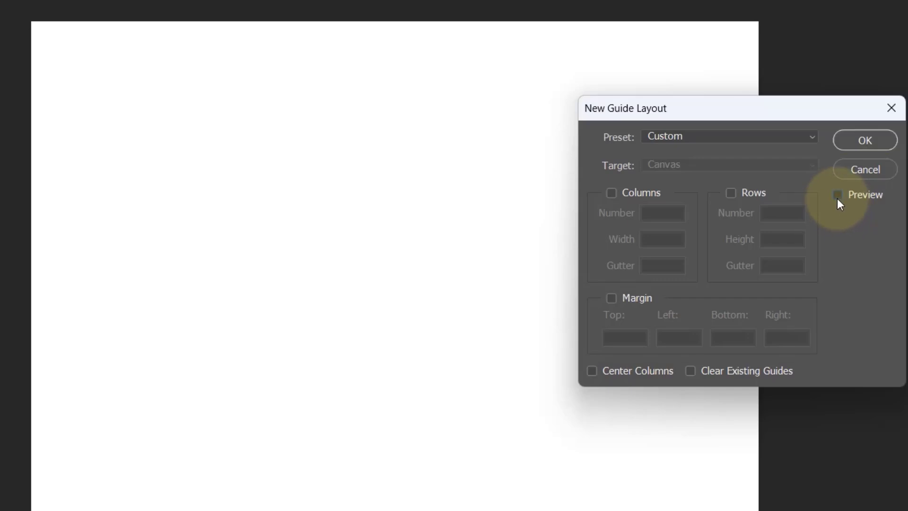
{"action": "left_click", "coordinate": [833, 193]}
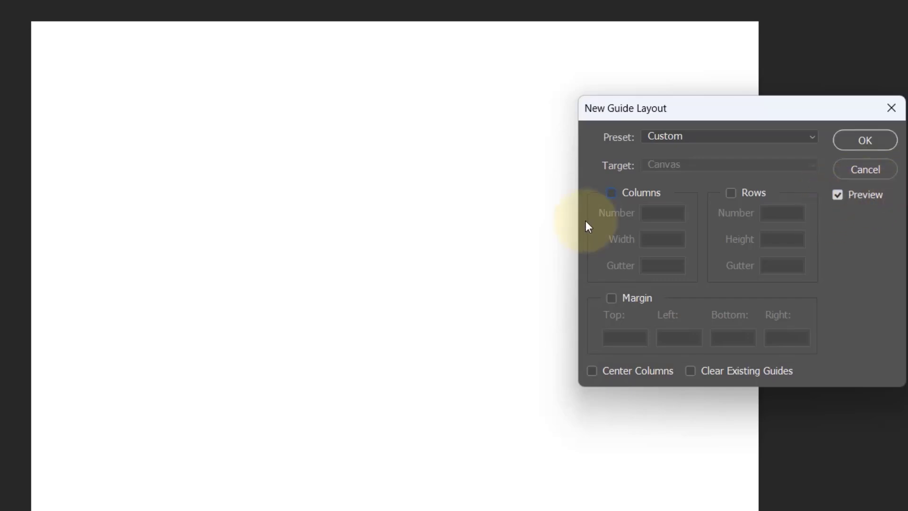
{"action": "left_click", "coordinate": [612, 193]}
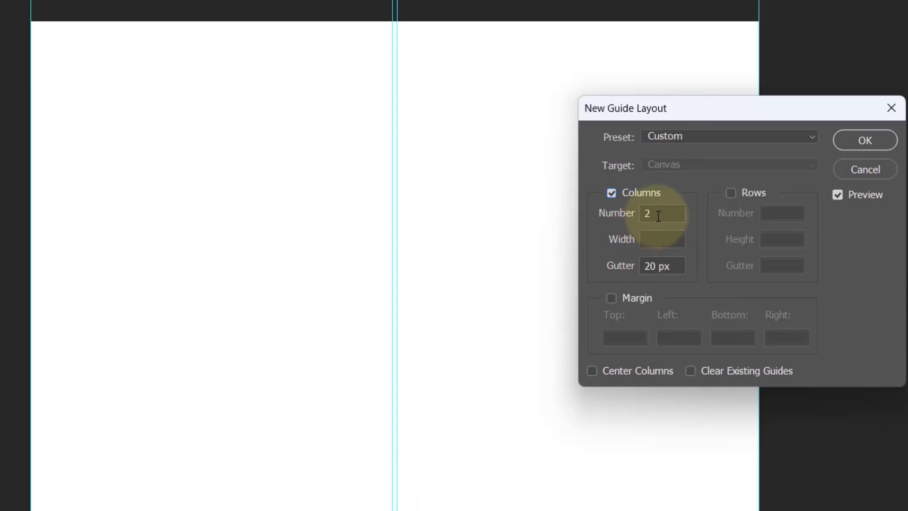
- Set the column guides to Number 2 with a 50 px gutter
{"action": "left_click_drag", "start_coordinate": [661, 214], "coordinate": [609, 221]}
{"action": "type", "text": "5"}
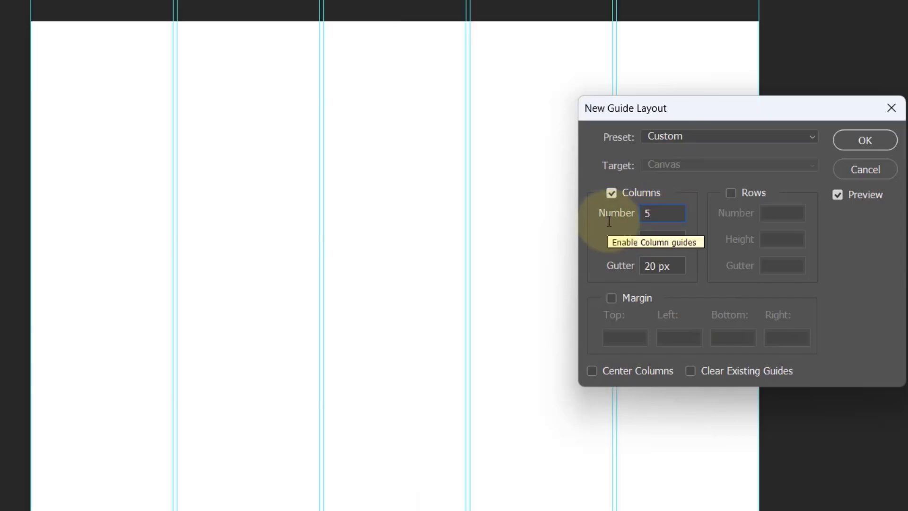
{"action": "left_click_drag", "start_coordinate": [646, 211], "coordinate": [625, 204]}
{"action": "type", "text": "2"}
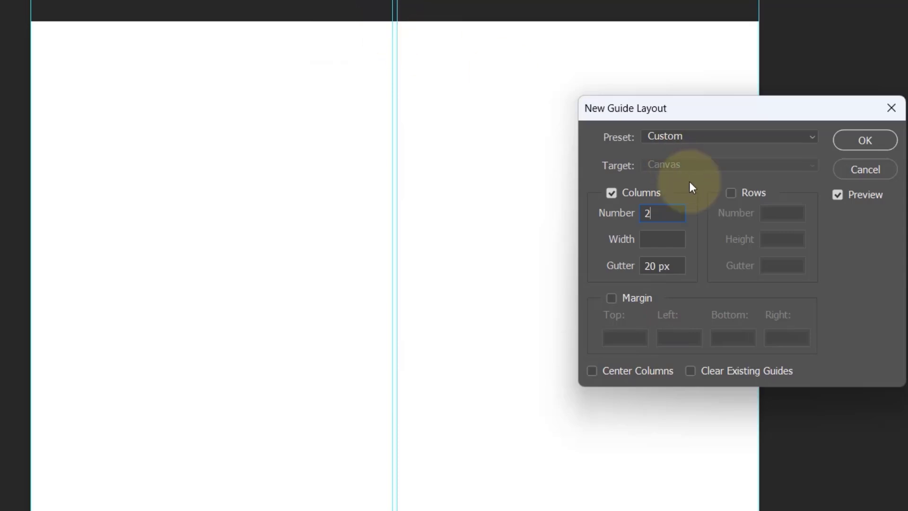
{"action": "left_click_drag", "start_coordinate": [676, 264], "coordinate": [619, 263]}
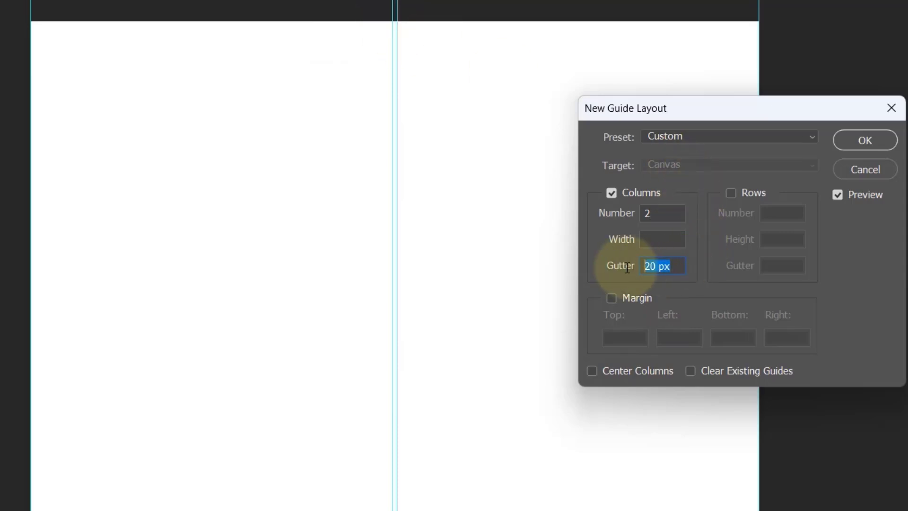
{"action": "type", "text": "5"}
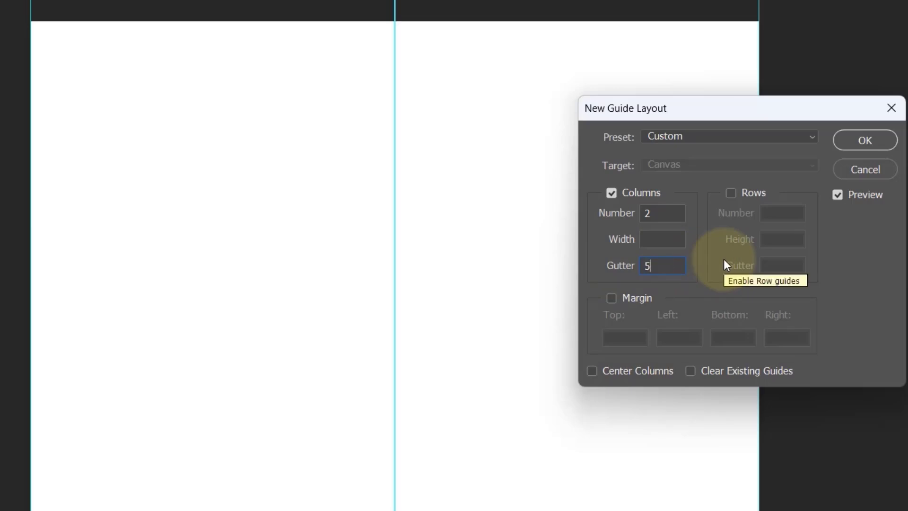
{"action": "type", "text": "0"}
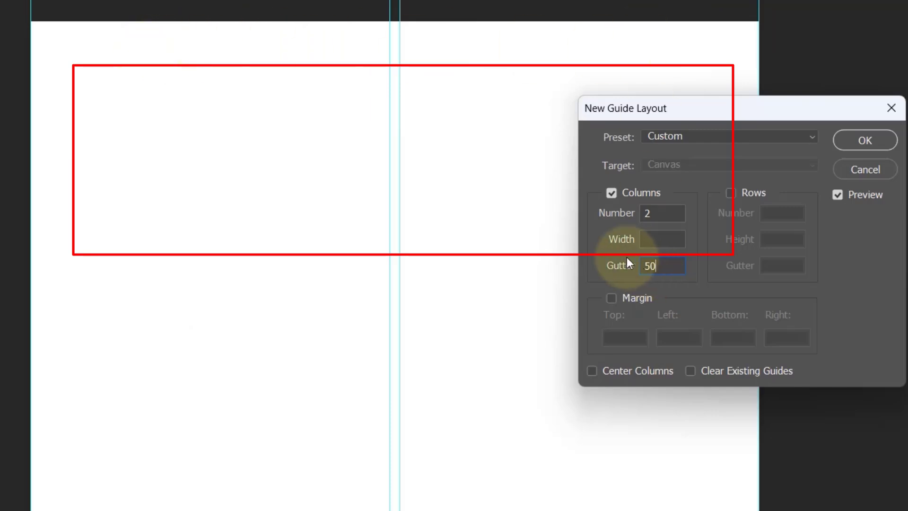
- Enable Rows and set them to Number 2 with a 50 px gutter
{"action": "left_click", "coordinate": [733, 194]}
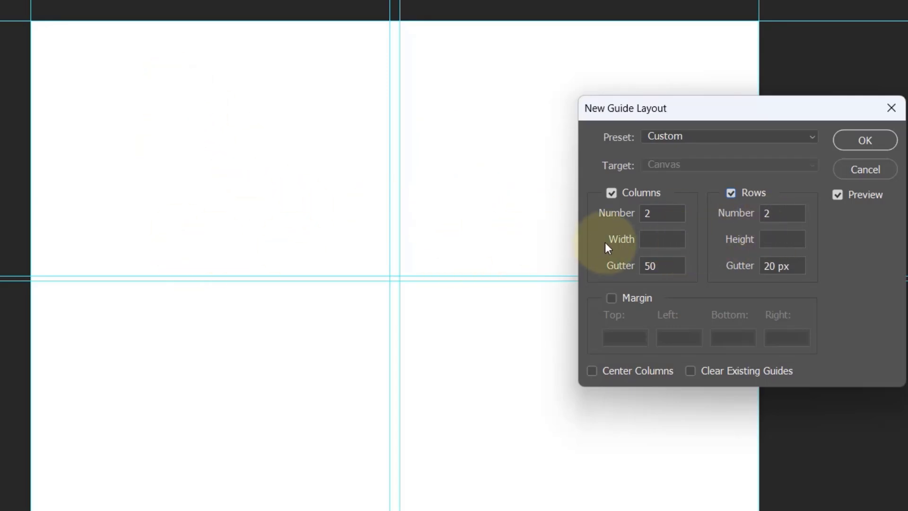
{"action": "left_click", "coordinate": [771, 214]}
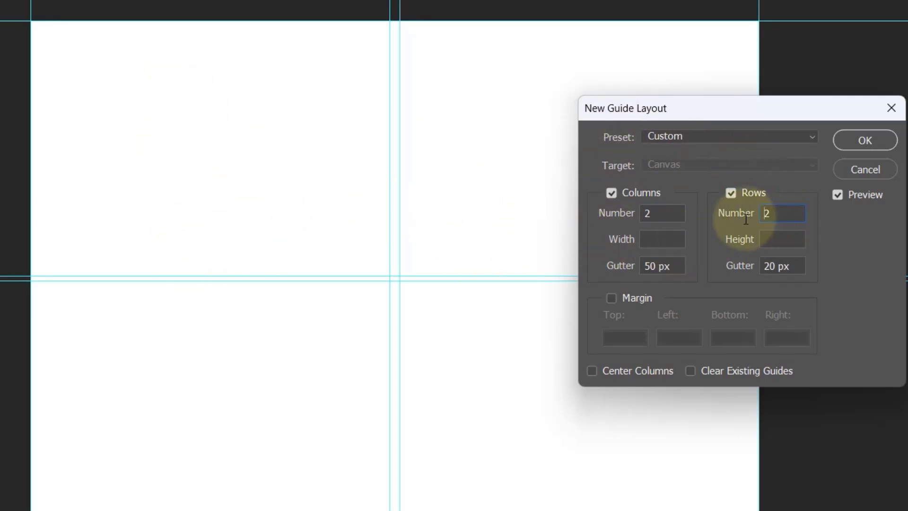
{"action": "double_click", "coordinate": [771, 214]}
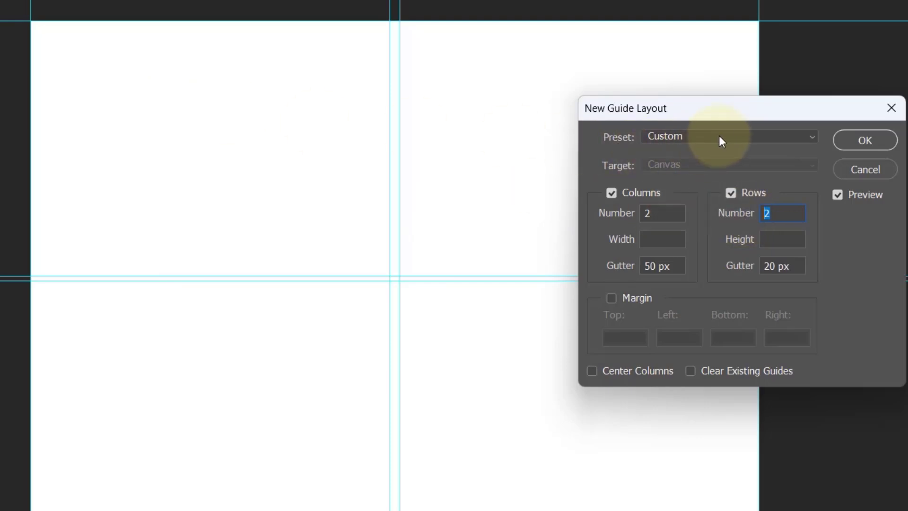
{"action": "type", "text": "3"}
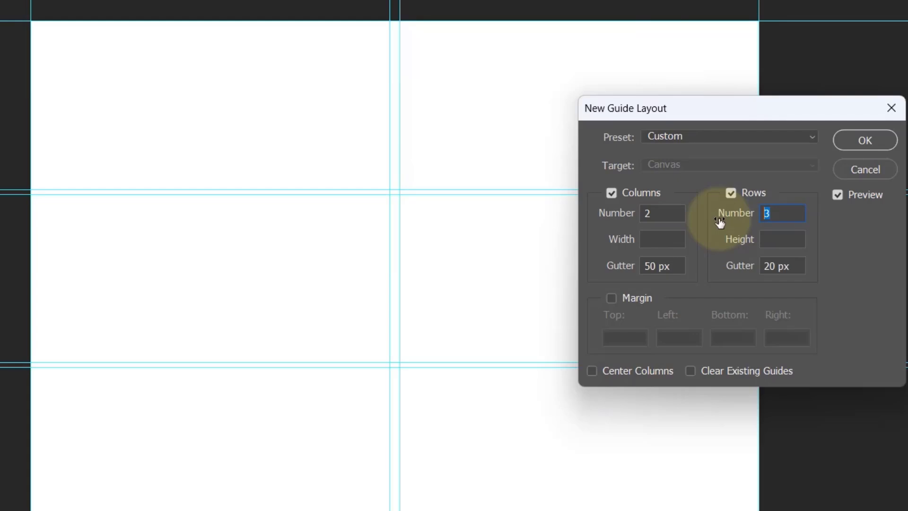
{"action": "type", "text": "2"}
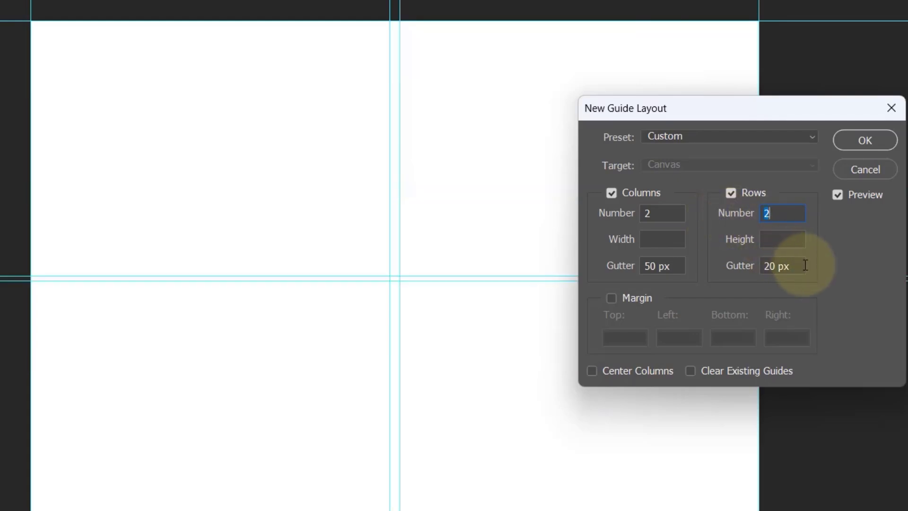
{"action": "left_click", "coordinate": [806, 265]}
{"action": "type", "text": "50"}
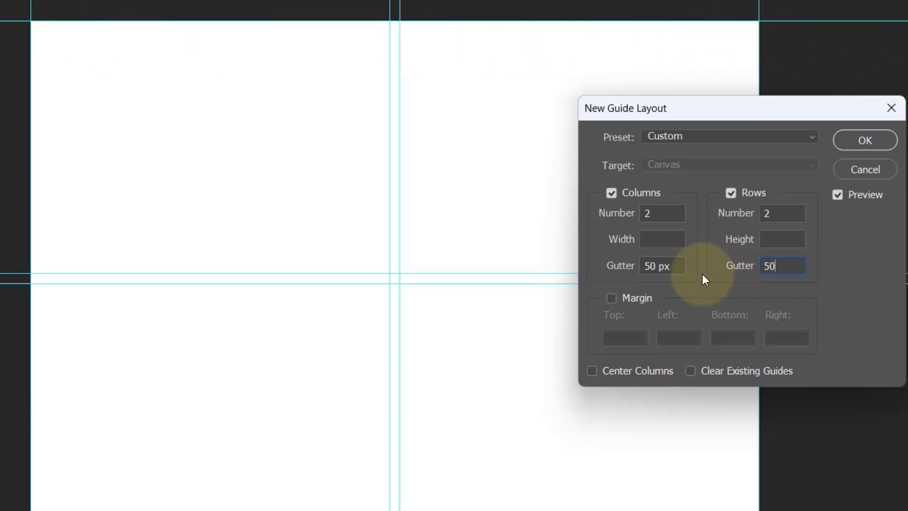
- Enable Margin and set Top, Left, Bottom and Right to 50 px each
{"action": "left_click", "coordinate": [611, 298]}
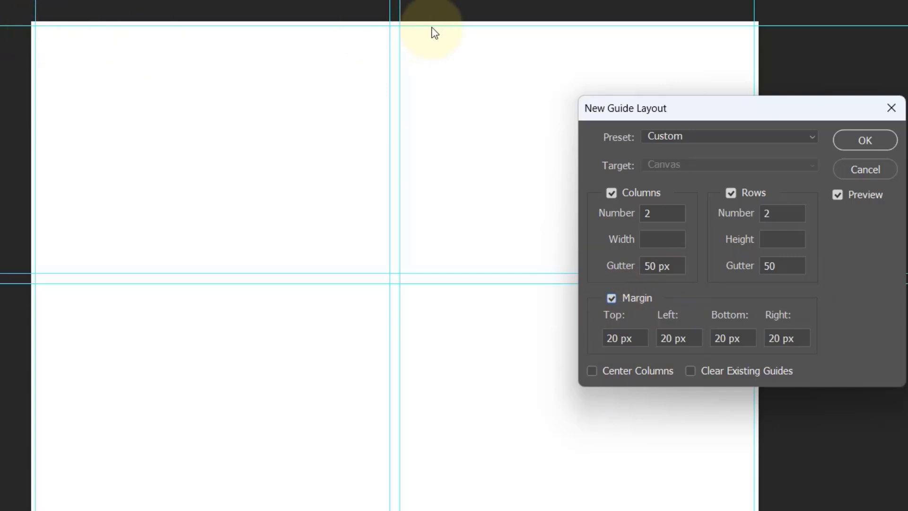
{"action": "key", "text": "Tab"}
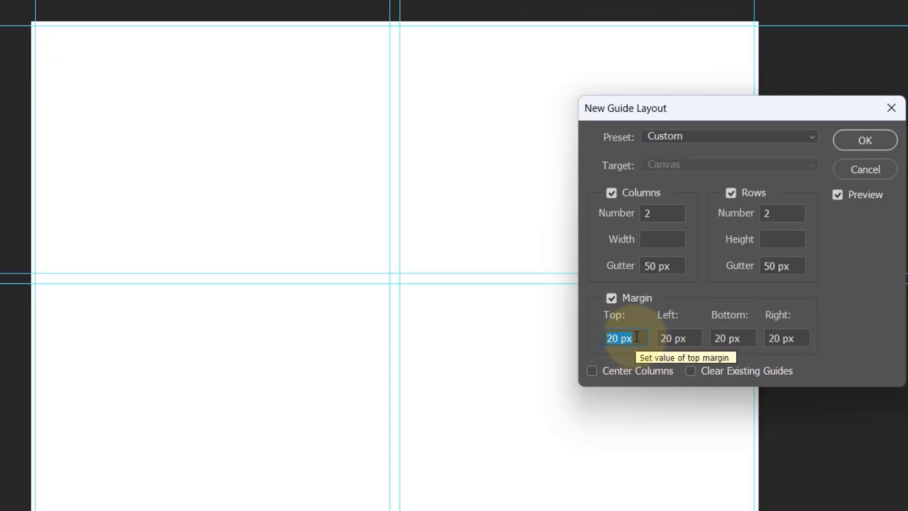
{"action": "type", "text": "50"}
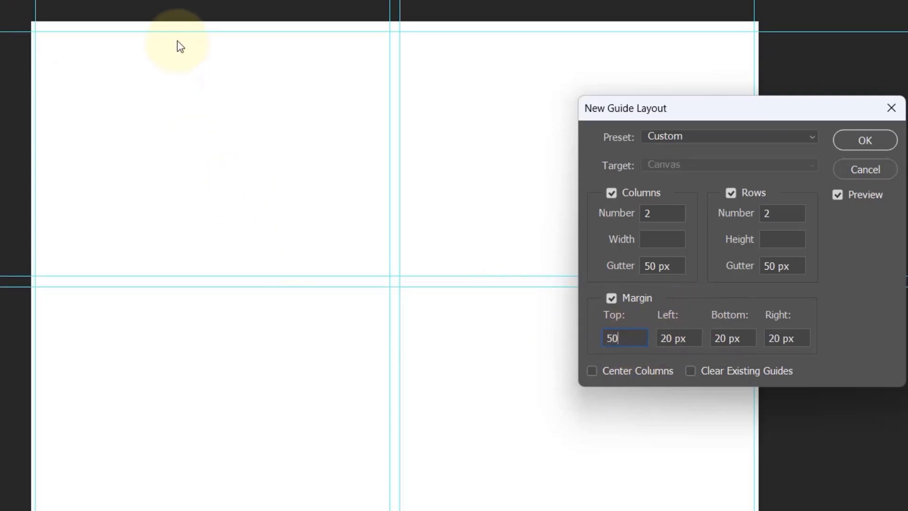
{"action": "key", "text": "Tab"}
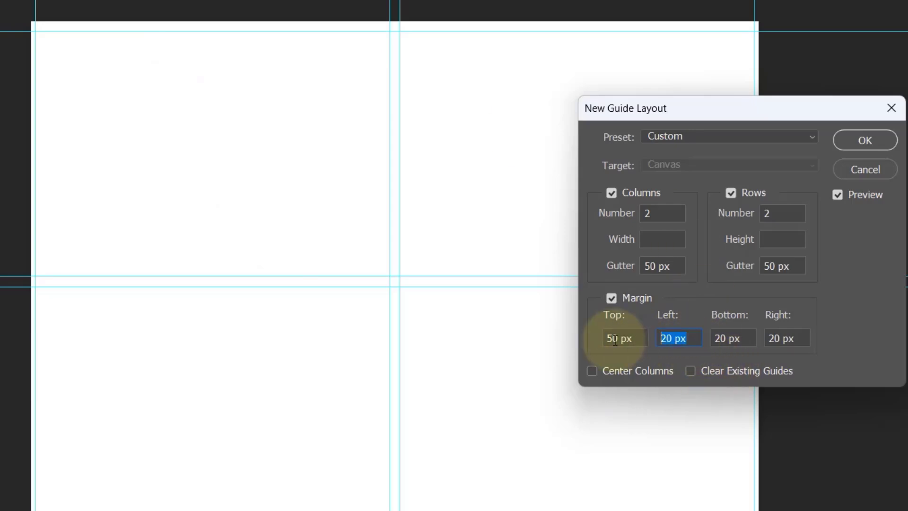
{"action": "type", "text": "50"}
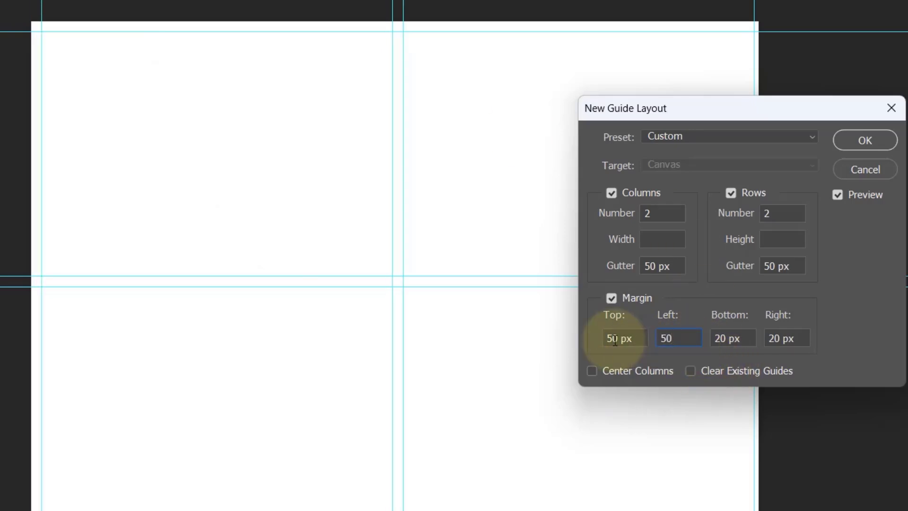
{"action": "key", "text": "Tab"}
{"action": "type", "text": "50"}
{"action": "key", "text": "Tab"}
{"action": "type", "text": "50"}
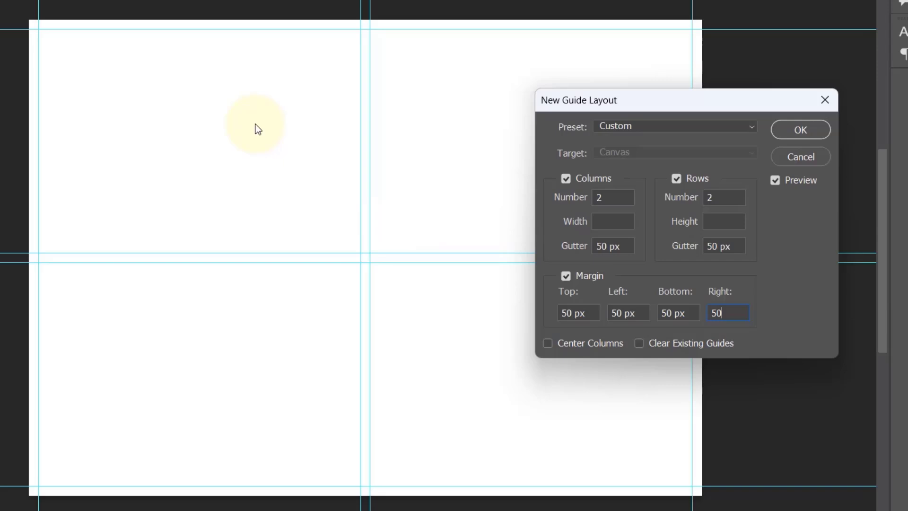
{"action": "key", "text": "Tab"}
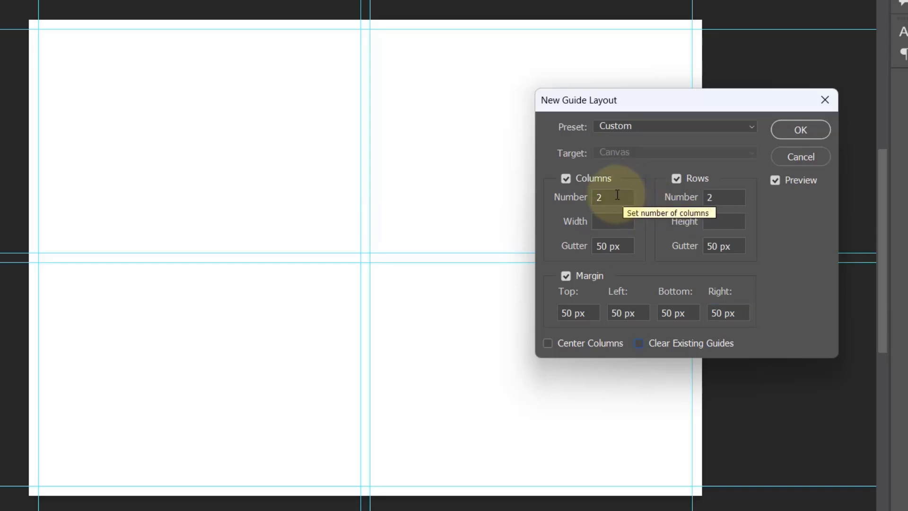
- Change columns and rows to 5 each with 5 px gutters, and apply the layout with OK
{"action": "double_click", "coordinate": [599, 197]}
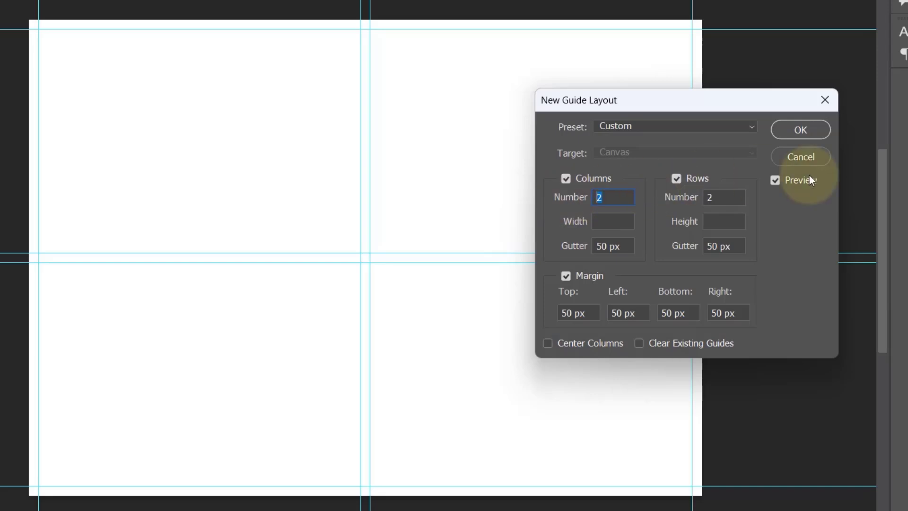
{"action": "type", "text": "5"}
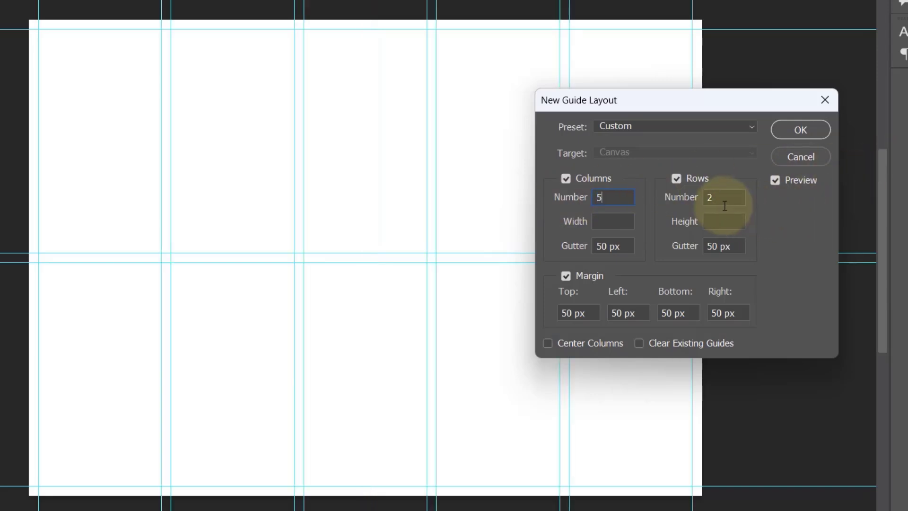
{"action": "left_click_drag", "start_coordinate": [727, 194], "coordinate": [703, 197]}
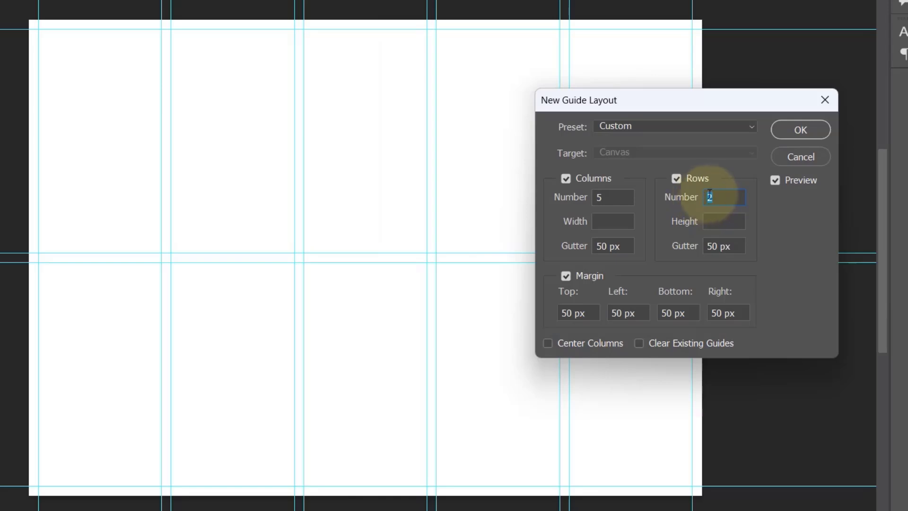
{"action": "type", "text": "5"}
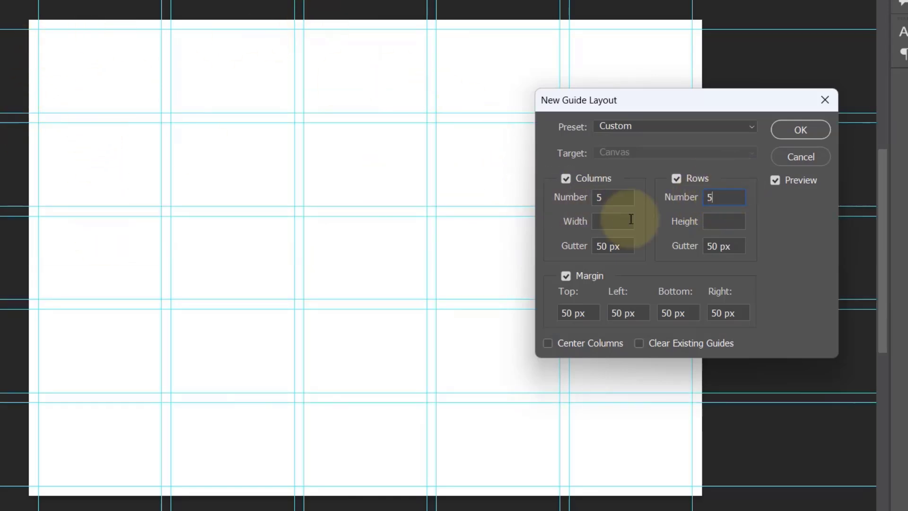
{"action": "left_click_drag", "start_coordinate": [615, 246], "coordinate": [538, 250]}
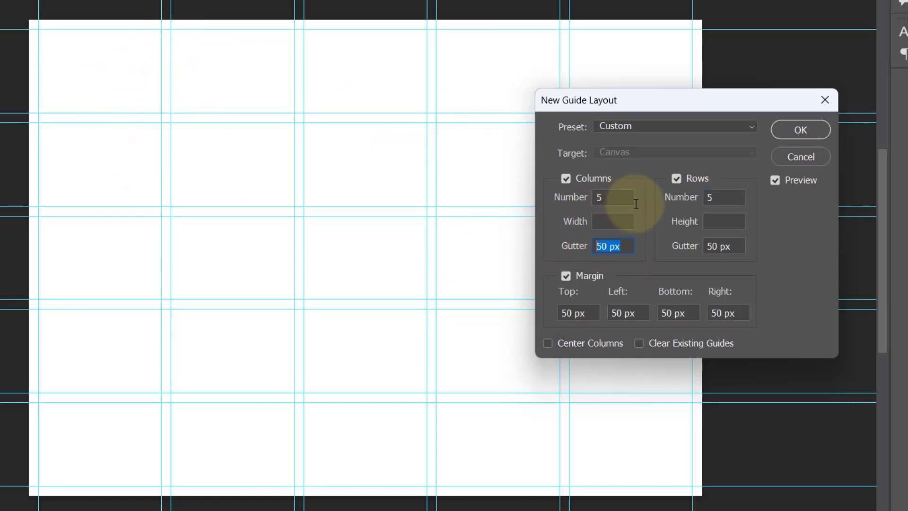
{"action": "type", "text": "5"}
{"action": "left_click_drag", "start_coordinate": [740, 246], "coordinate": [685, 244]}
{"action": "type", "text": "5"}
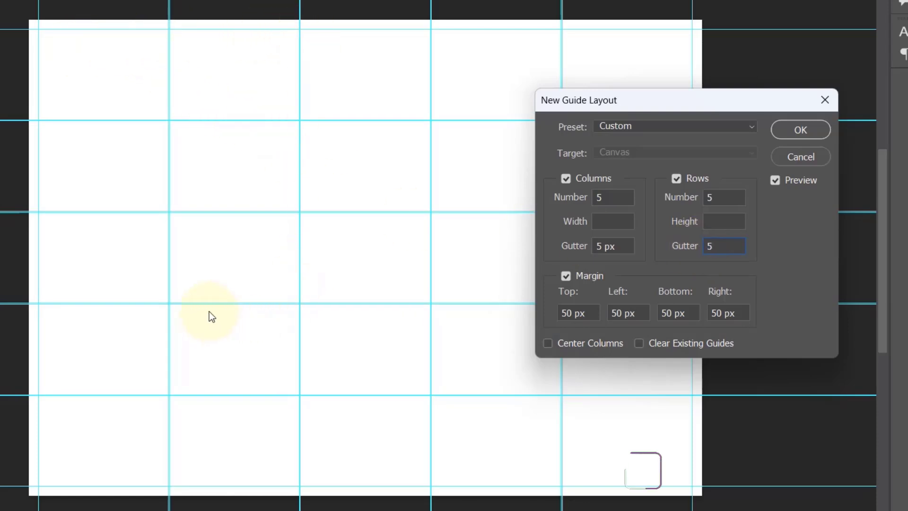
{"action": "left_click", "coordinate": [790, 129]}
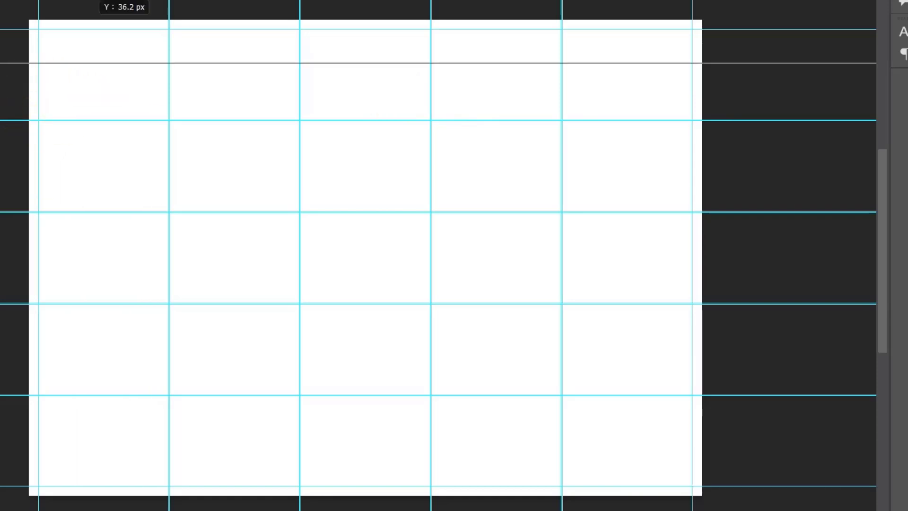
- Remove a stray duplicate horizontal guide, then clear all remaining guides via View > Clear Guides
{"action": "left_click_drag", "start_coordinate": [50, 121], "coordinate": [124, 2]}
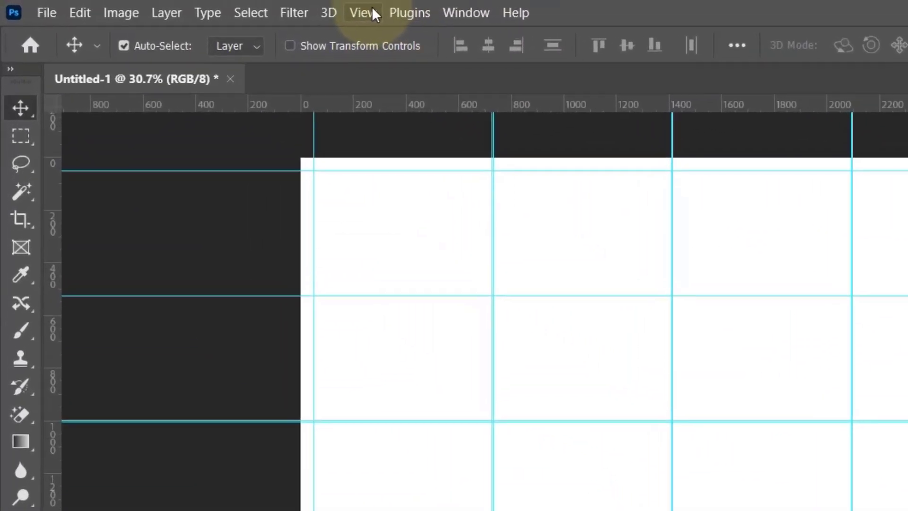
{"action": "left_click", "coordinate": [201, 6]}
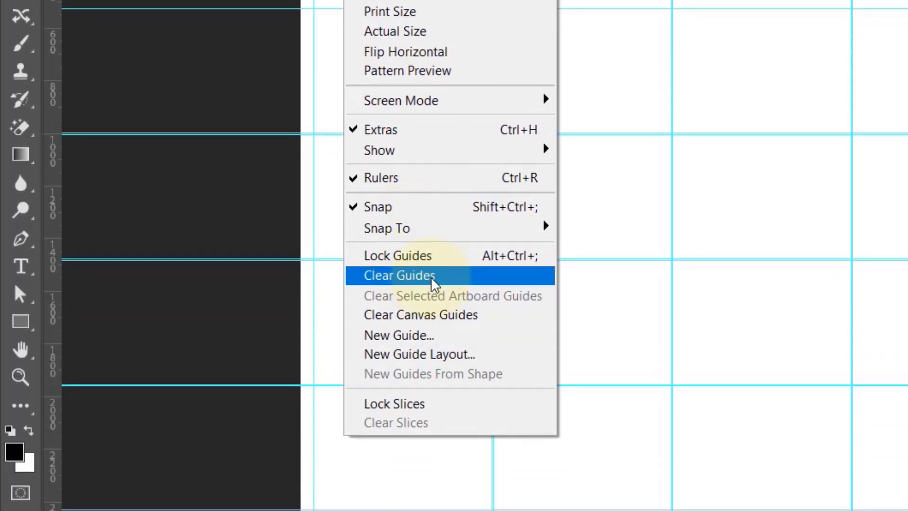
{"action": "left_click", "coordinate": [432, 279]}
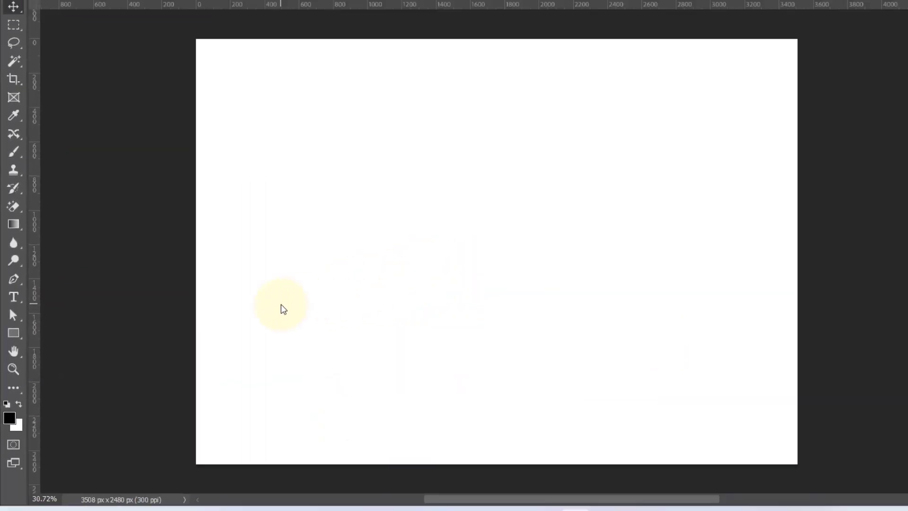